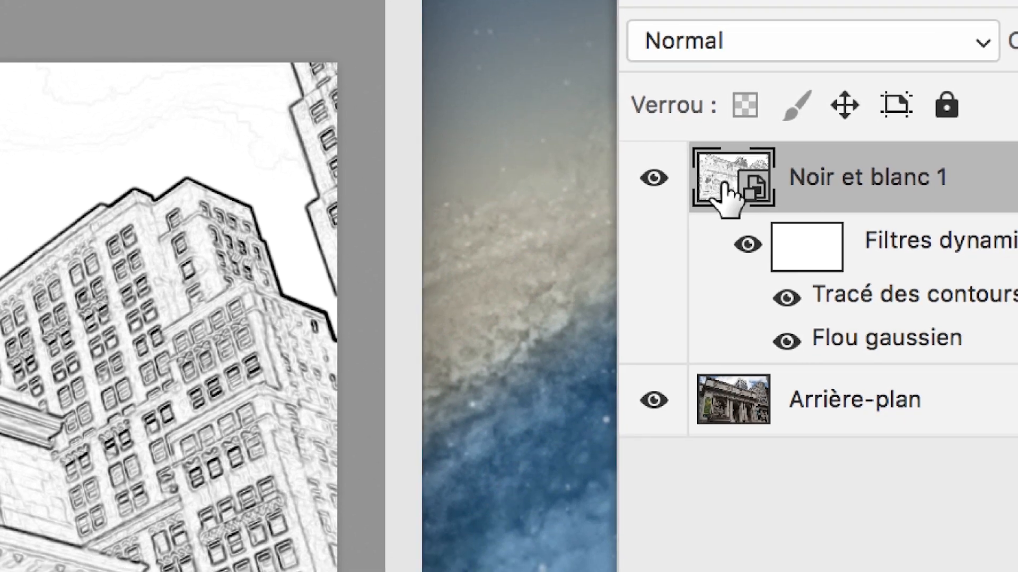
# Open the contents of the Noir et blanc 1 smart object and move the Layers panel off the image
pyautogui.doubleClick(724, 186)
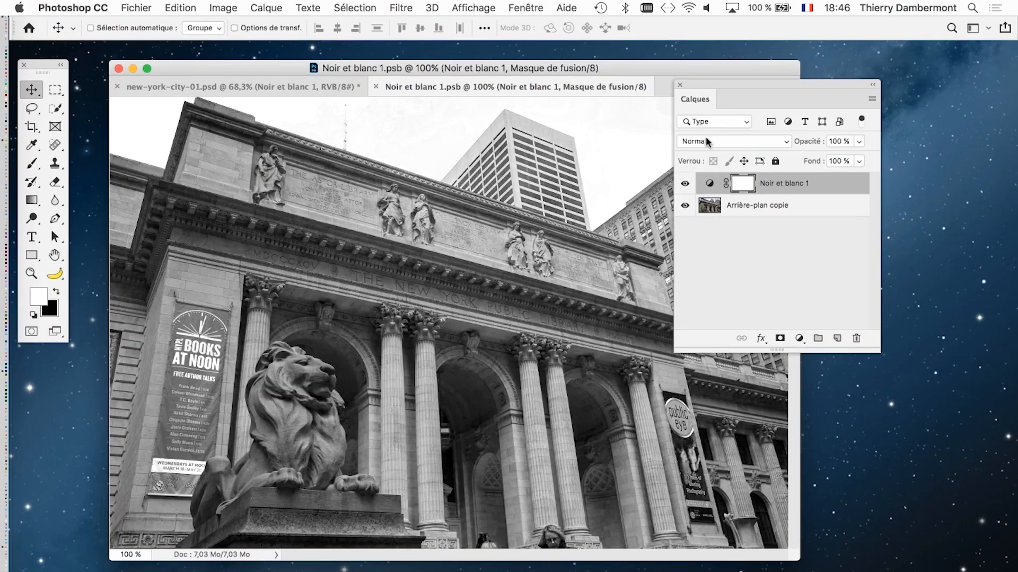
pyautogui.moveTo(714, 84); pyautogui.dragTo(791, 145)
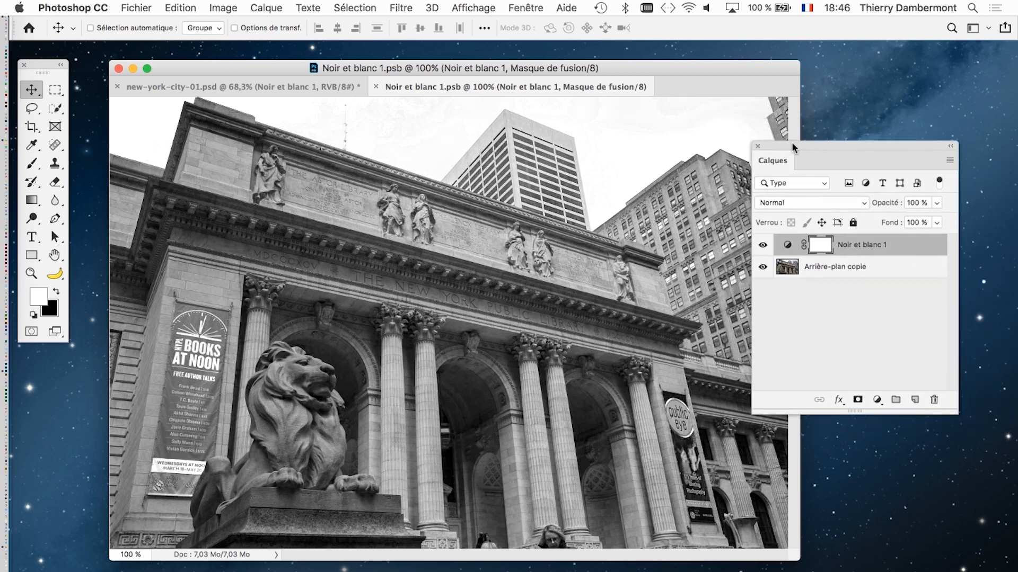
pyautogui.scroll(-3, 434, 324)
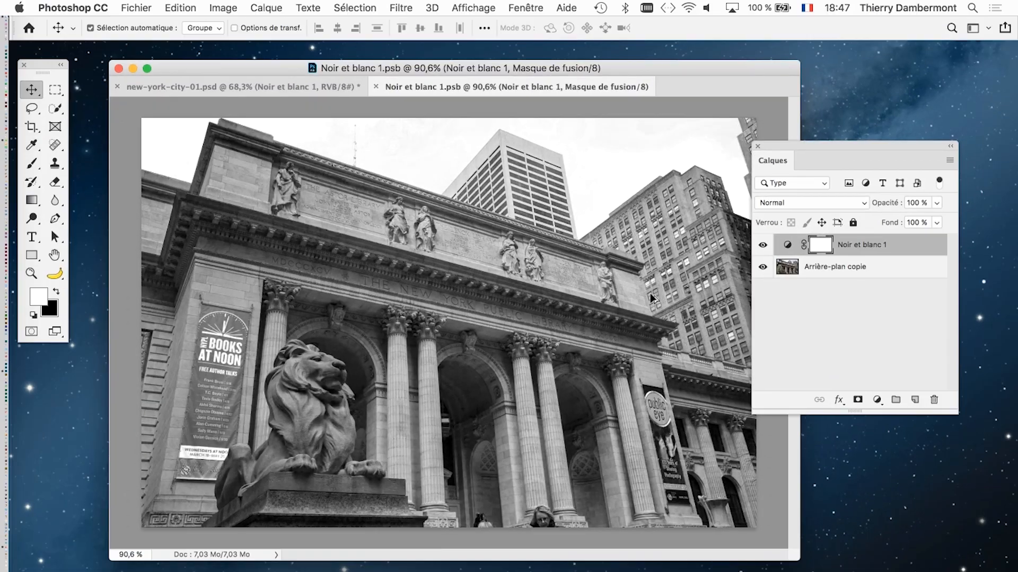
# Narrow the document window and float Noir et blanc 1.psb in its own window beside new-york-city-01.psd
pyautogui.moveTo(799, 560); pyautogui.dragTo(492, 571)
pyautogui.moveTo(777, 144); pyautogui.dragTo(836, 466)
pyautogui.press('super')
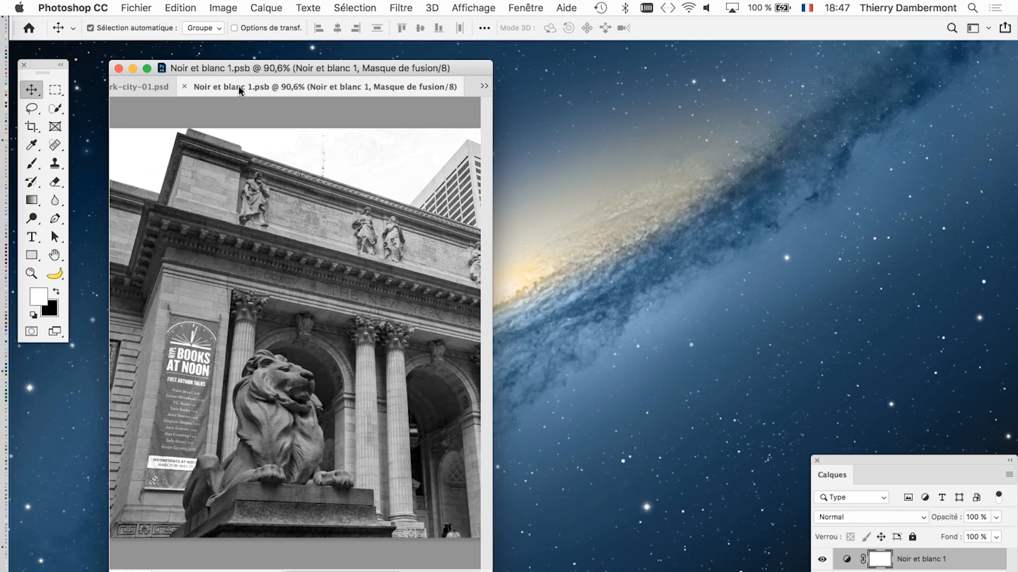
pyautogui.moveTo(237, 85); pyautogui.dragTo(528, 115)
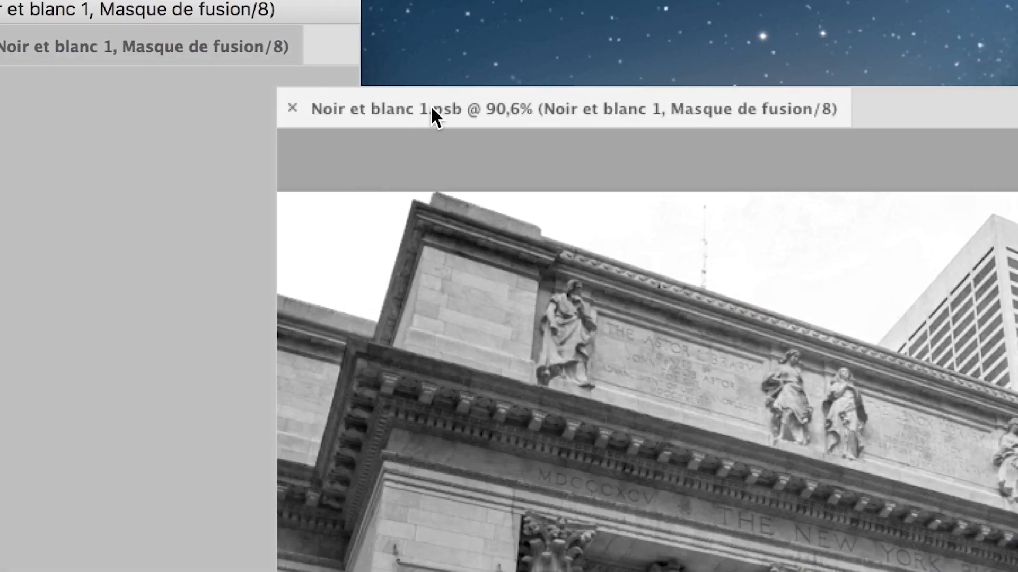
pyautogui.moveTo(430, 105); pyautogui.dragTo(460, 71)
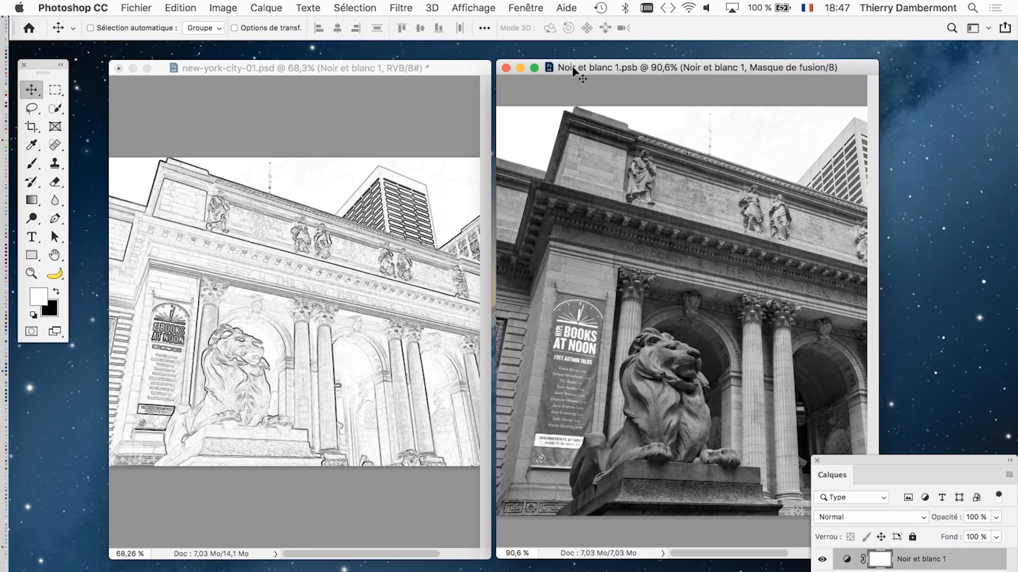
# Zoom in on both documents to compare the contour drawing with its black-and-white source
pyautogui.moveTo(845, 458); pyautogui.dragTo(870, 452)
pyautogui.scroll(-1, 703, 333)
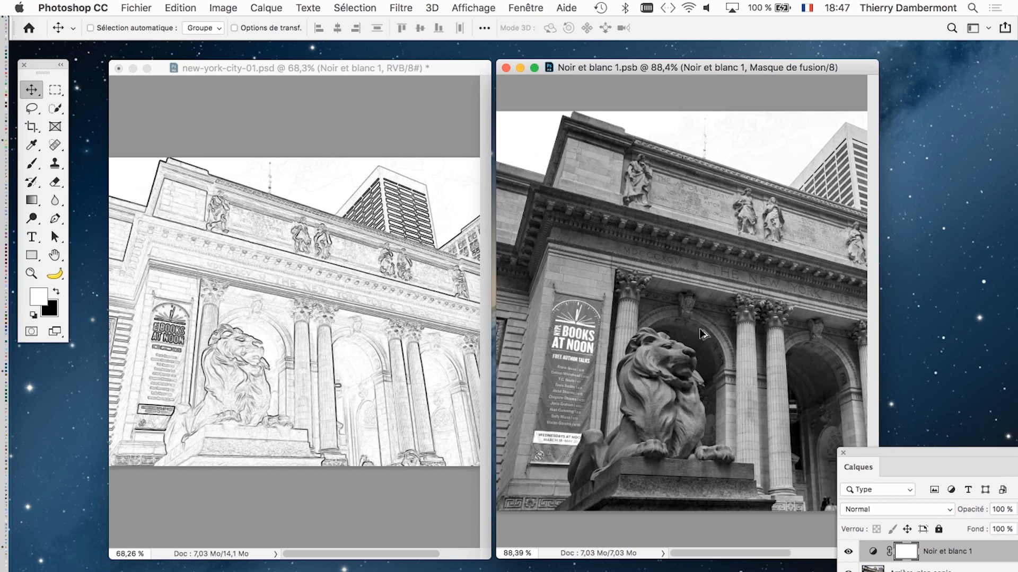
pyautogui.scroll(-3, 702, 334)
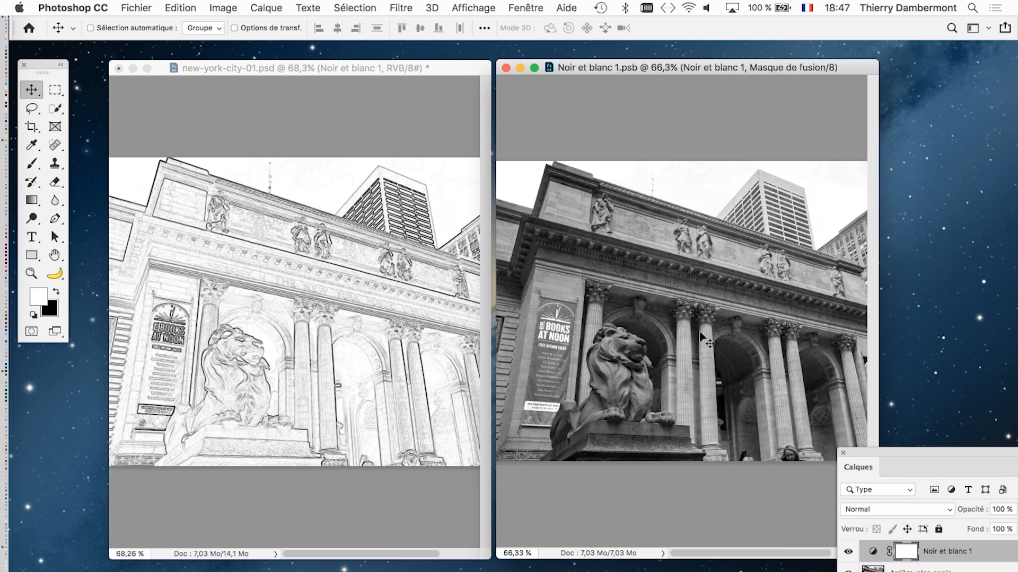
pyautogui.scroll(3, 701, 371)
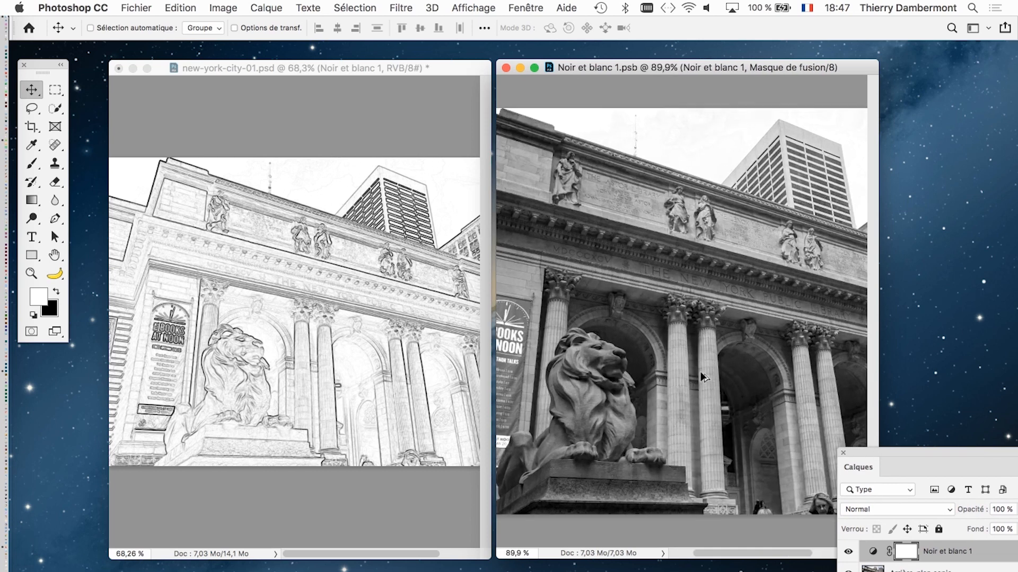
pyautogui.scroll(1, 687, 347)
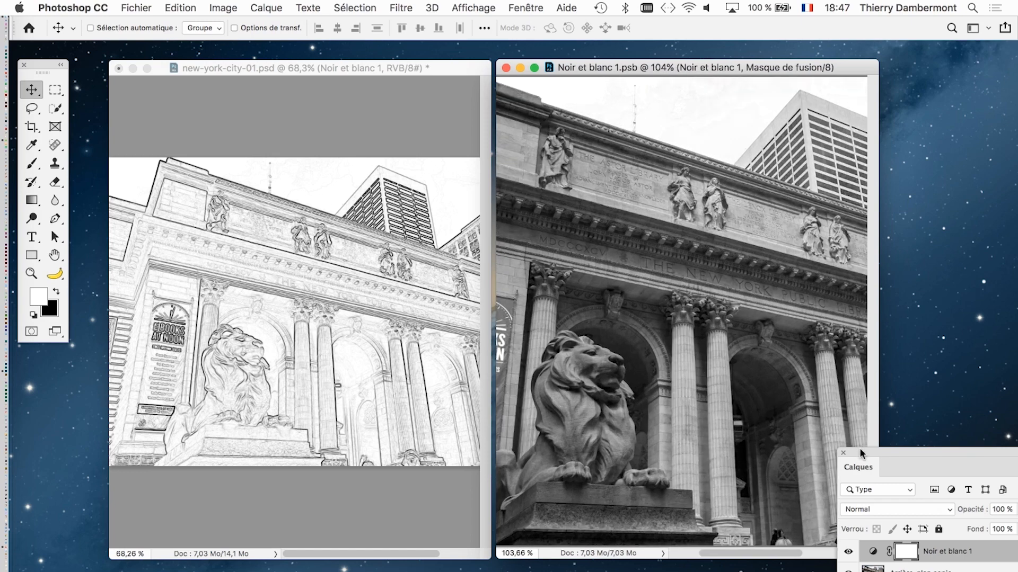
pyautogui.moveTo(860, 451); pyautogui.dragTo(382, 333)
pyautogui.scroll(2, 217, 289)
pyautogui.scroll(2, 218, 288)
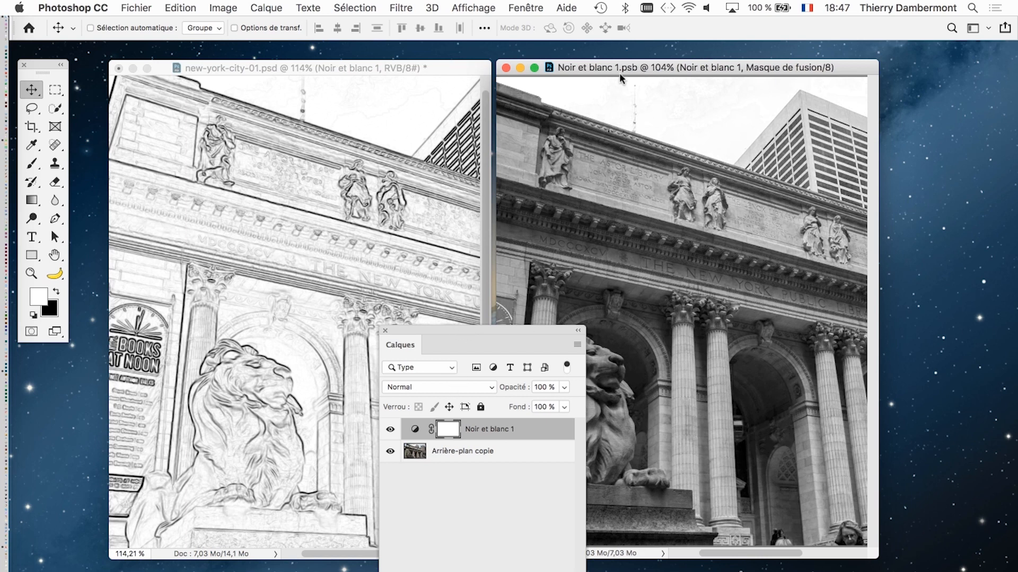
# Spread the two document windows apart and place the Layers panel between them
pyautogui.moveTo(619, 72)
pyautogui.mouseDown()
pyautogui.moveTo(723, 99)
pyautogui.moveTo(634, 73)
pyautogui.mouseUp()
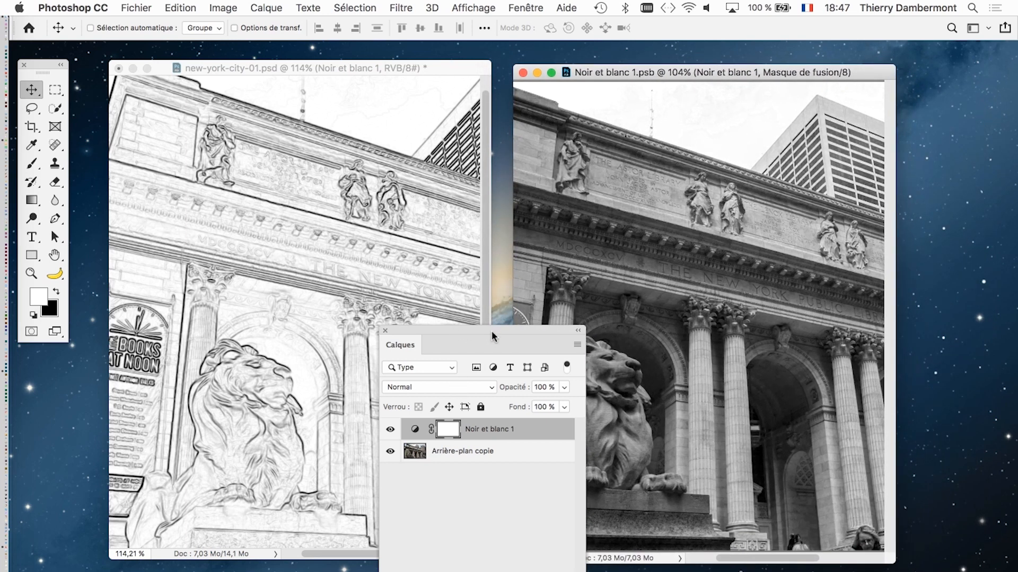
pyautogui.moveTo(492, 331); pyautogui.dragTo(506, 368)
pyautogui.moveTo(624, 75); pyautogui.dragTo(662, 72)
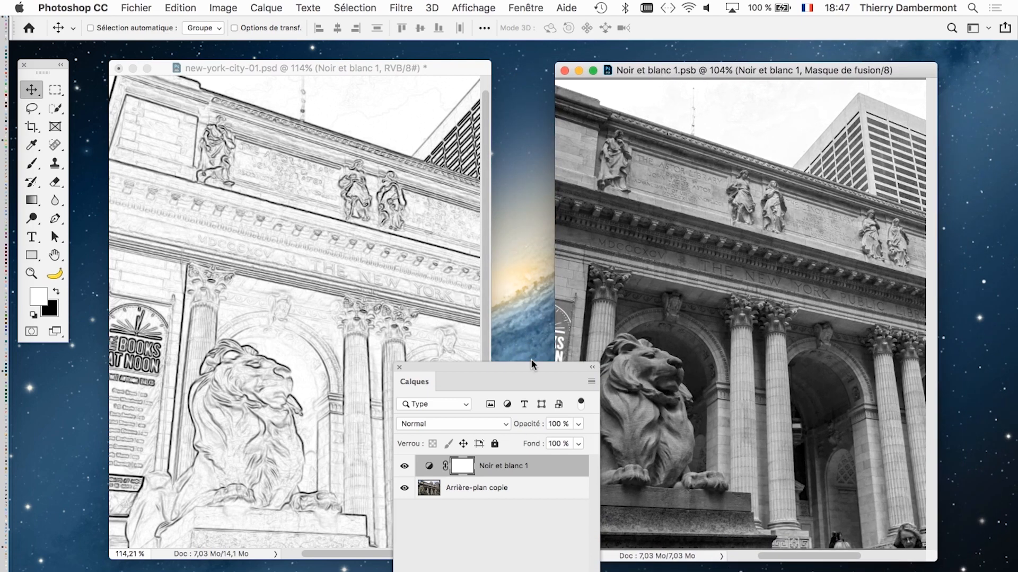
pyautogui.moveTo(532, 364); pyautogui.dragTo(532, 291)
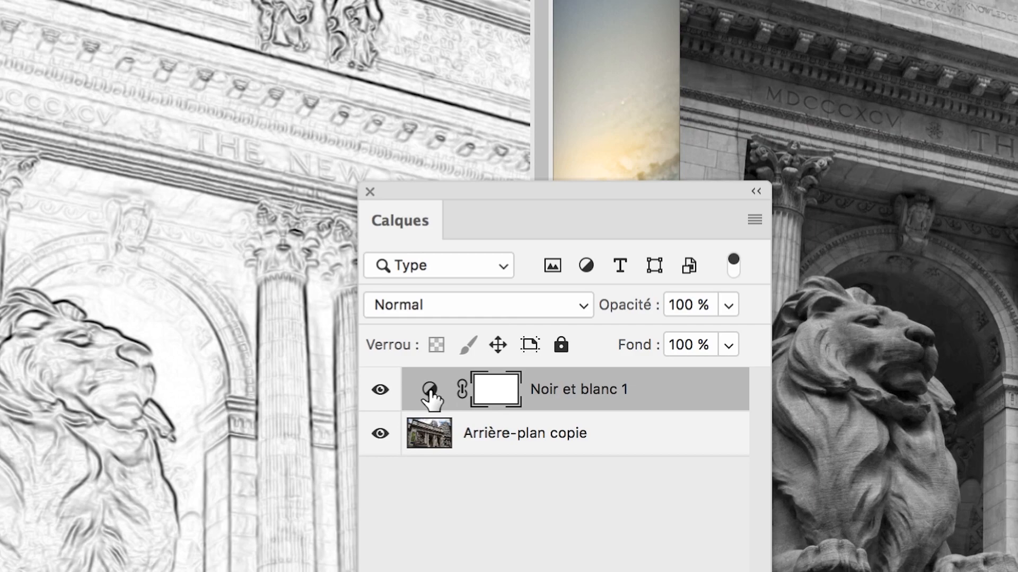
# Set the Noir et blanc adjustment to reds 300, yellows -158, greens -49, cyans -18 and magentas -89
pyautogui.click(428, 392)
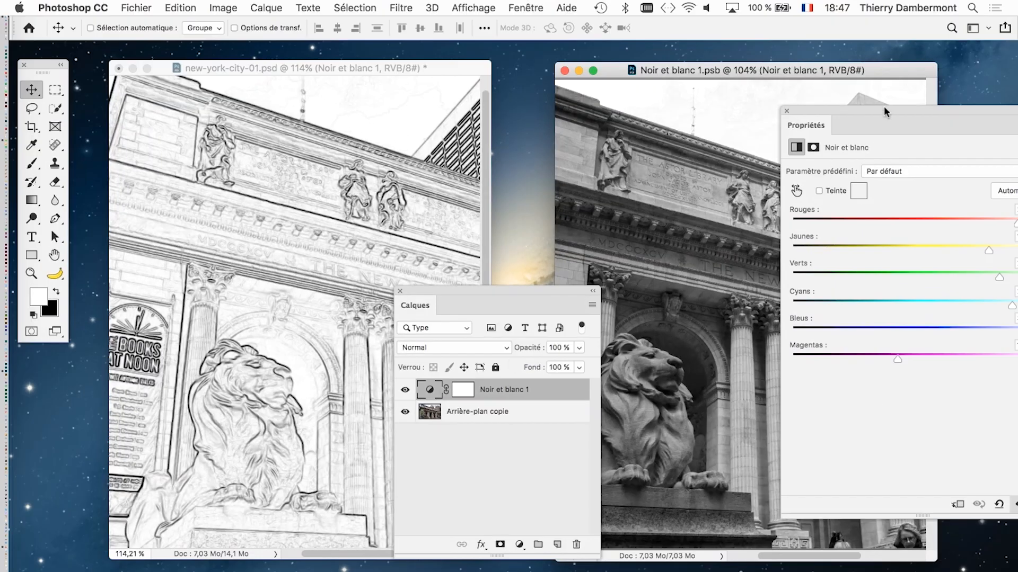
pyautogui.moveTo(883, 106); pyautogui.dragTo(256, 62)
pyautogui.press('super+0')
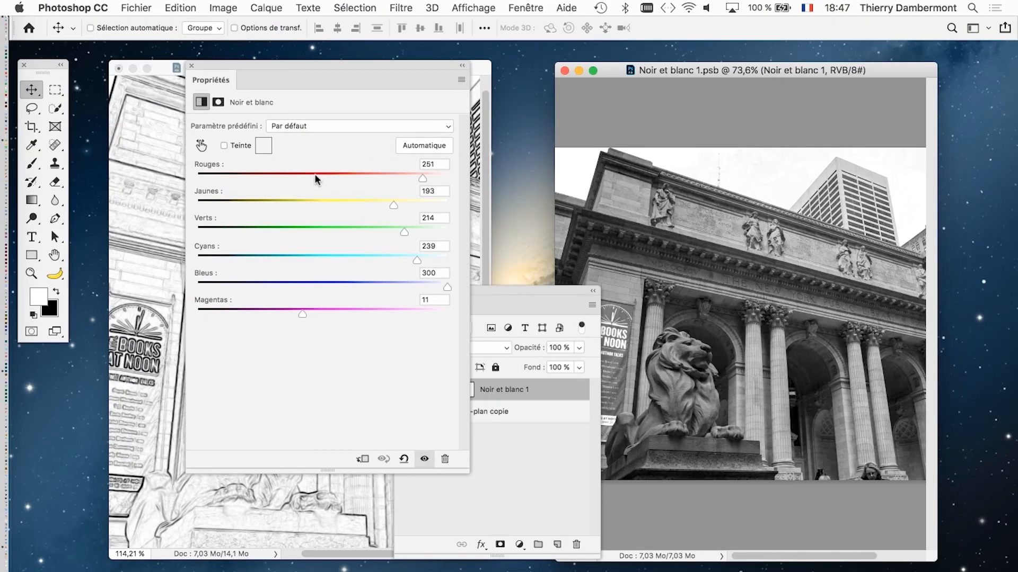
pyautogui.moveTo(316, 179); pyautogui.dragTo(450, 185)
pyautogui.moveTo(338, 203); pyautogui.dragTo(217, 205)
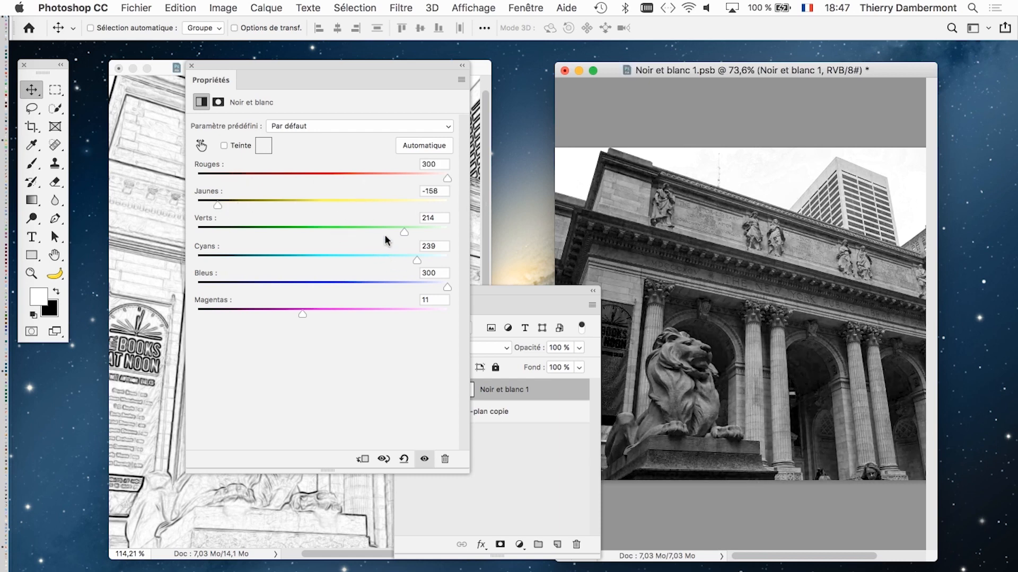
pyautogui.moveTo(403, 232); pyautogui.dragTo(272, 232)
pyautogui.moveTo(416, 260); pyautogui.dragTo(464, 284)
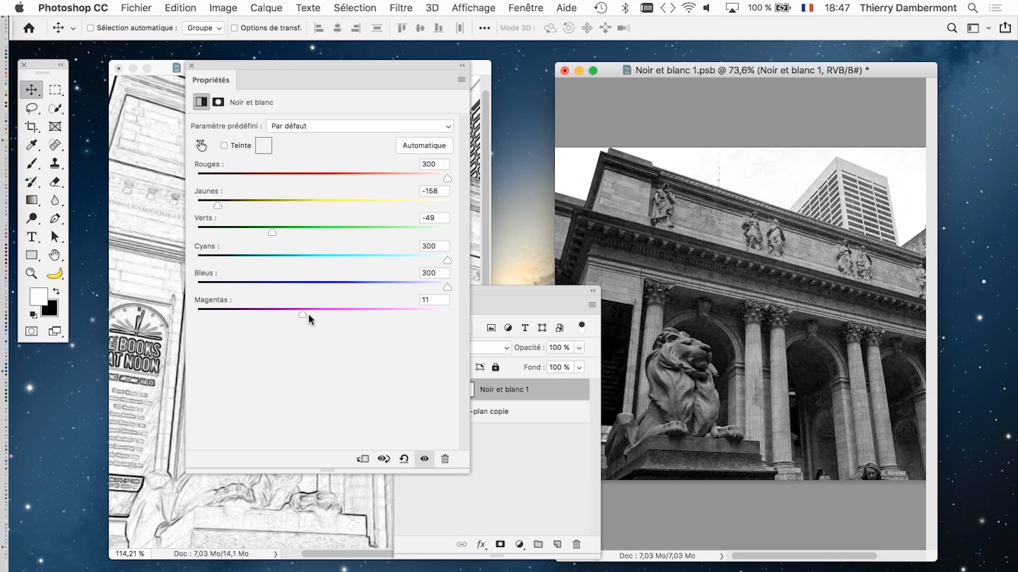
pyautogui.moveTo(308, 313); pyautogui.dragTo(253, 316)
pyautogui.moveTo(447, 261); pyautogui.dragTo(288, 260)
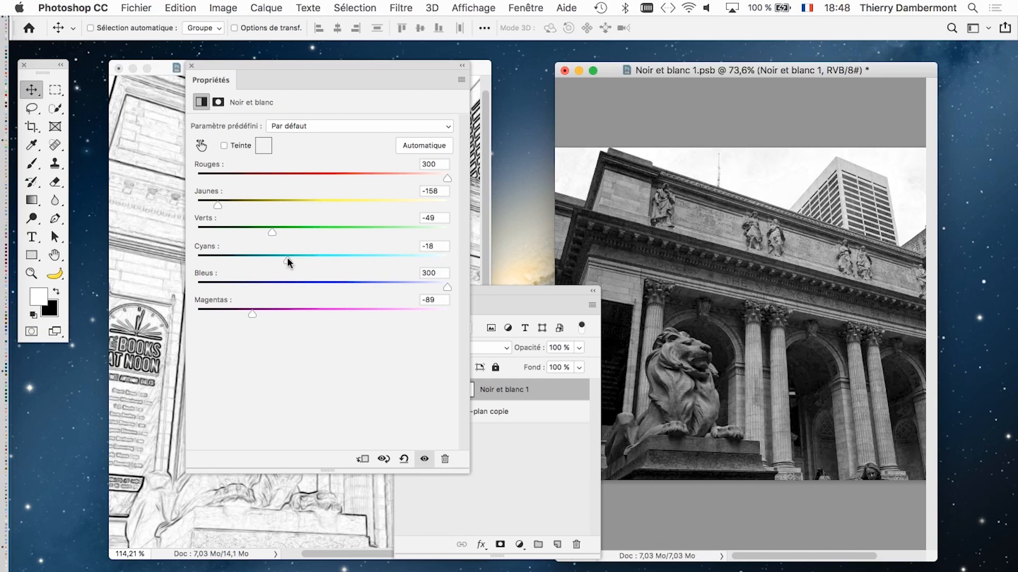
# Save the edited Noir et blanc 1.psb and switch to new-york-city-01.psd to view the updated drawing and its layers
pyautogui.moveTo(303, 65); pyautogui.dragTo(861, 316)
pyautogui.moveTo(586, 291); pyautogui.dragTo(477, 376)
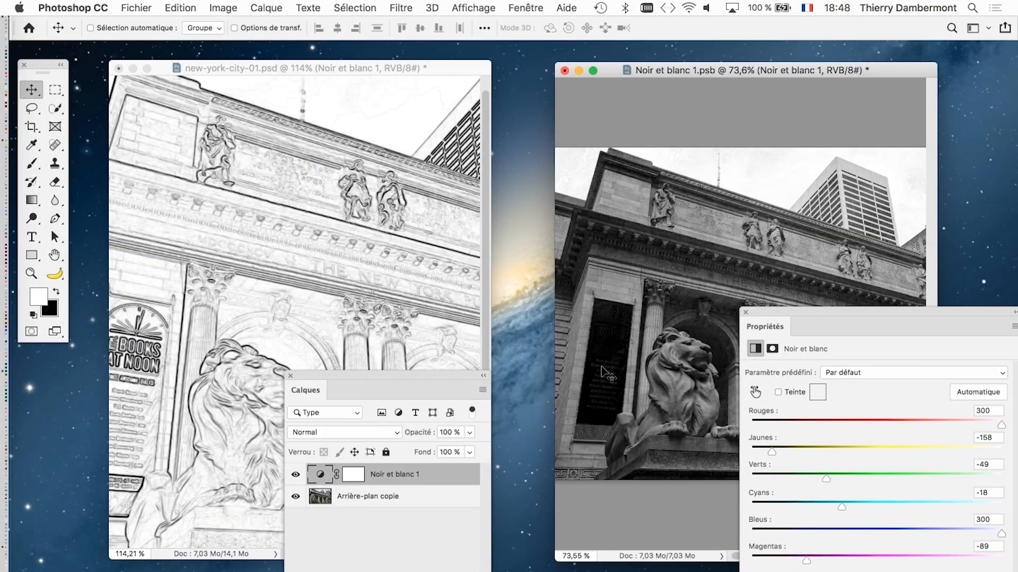
pyautogui.moveTo(665, 80); pyautogui.dragTo(640, 74)
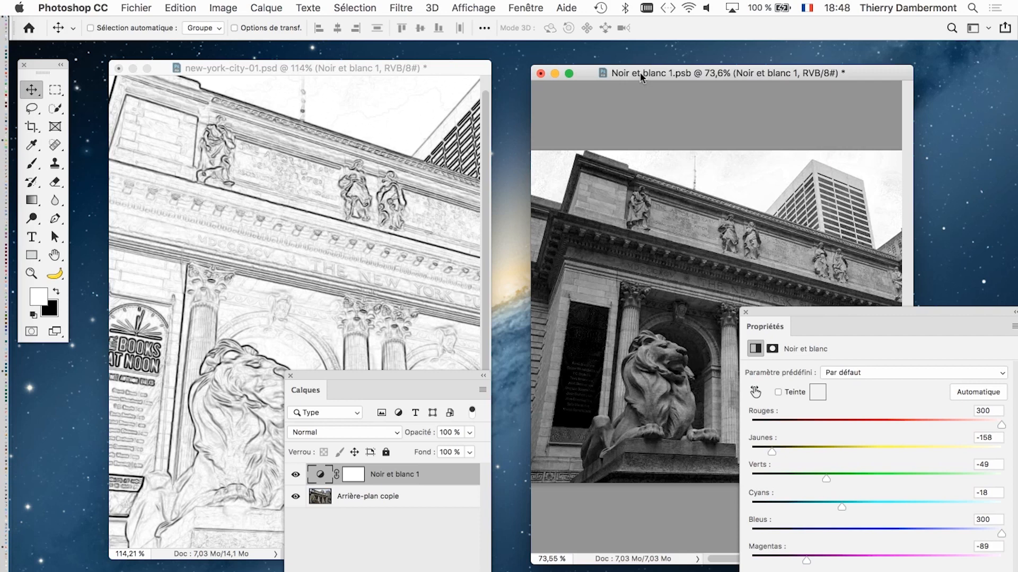
pyautogui.click(137, 7)
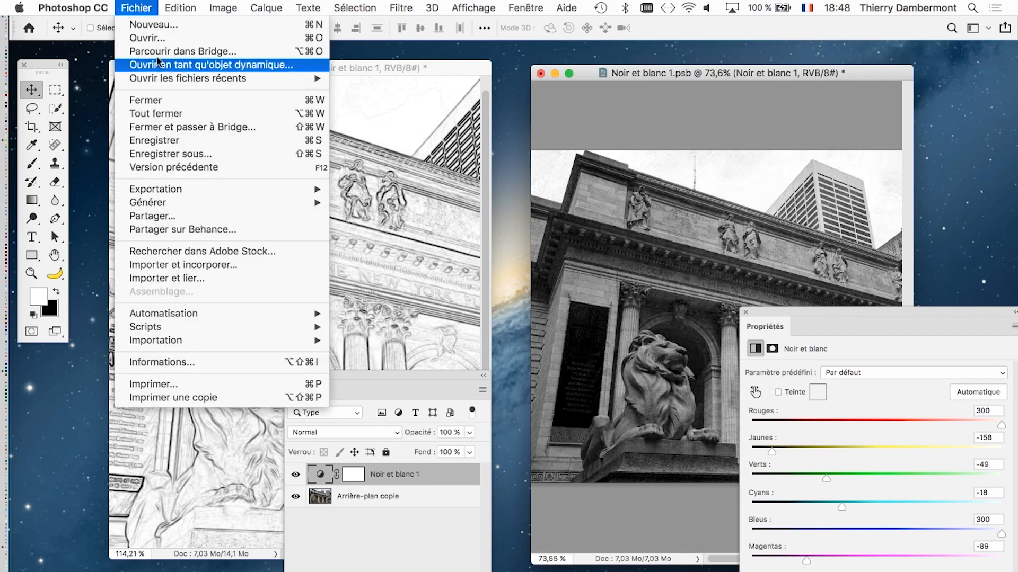
pyautogui.click(189, 141)
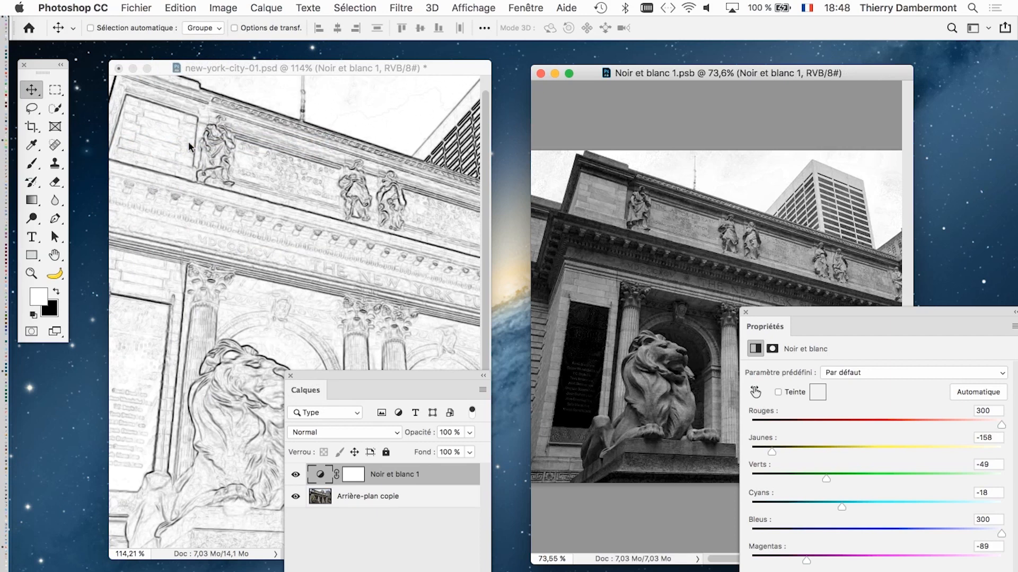
pyautogui.click(249, 68)
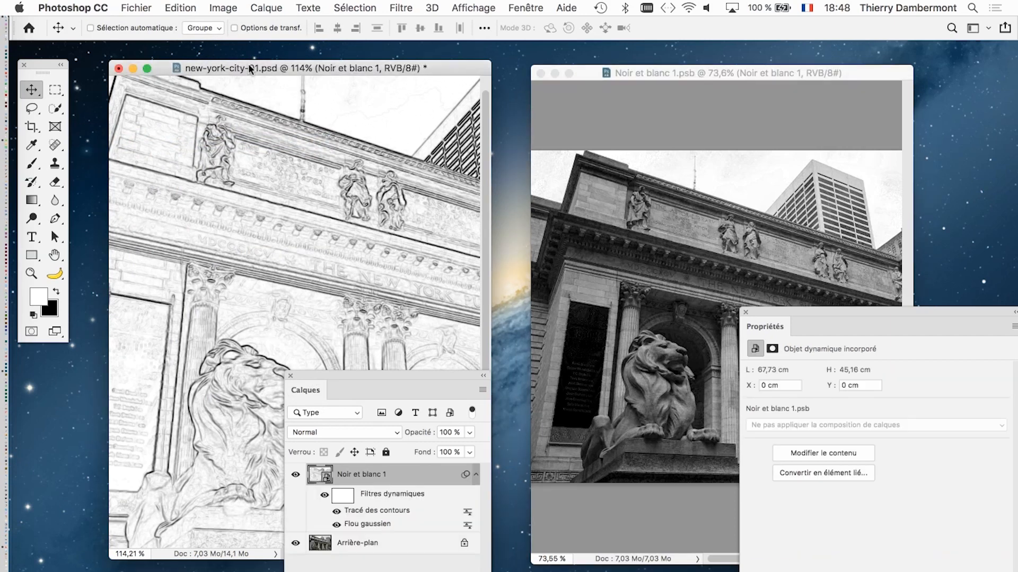
pyautogui.moveTo(321, 382); pyautogui.dragTo(468, 337)
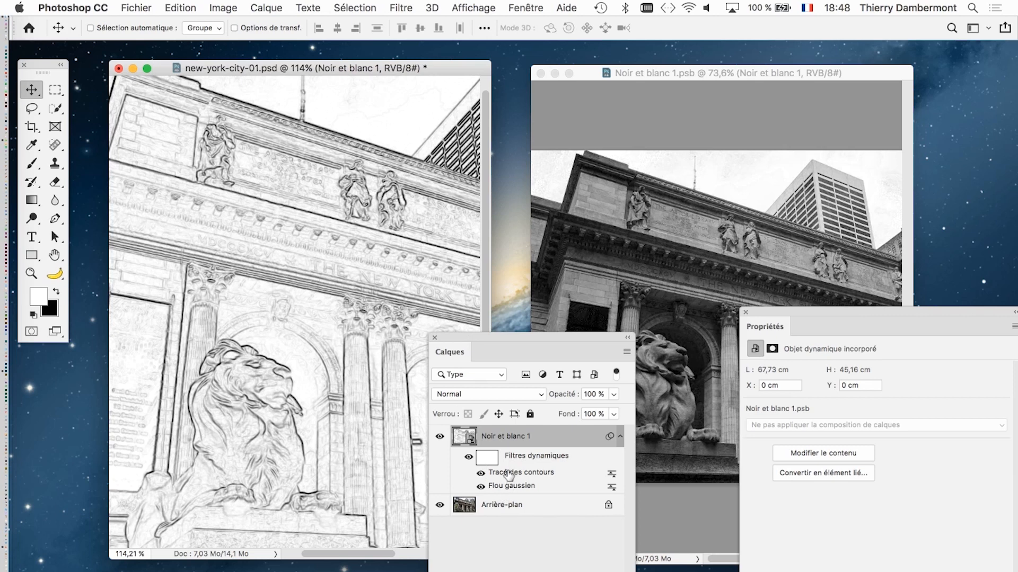
# Return to Noir et blanc 1.psb, set the adjustment's reds to 286 and yellows to 300, and save it
pyautogui.click(674, 74)
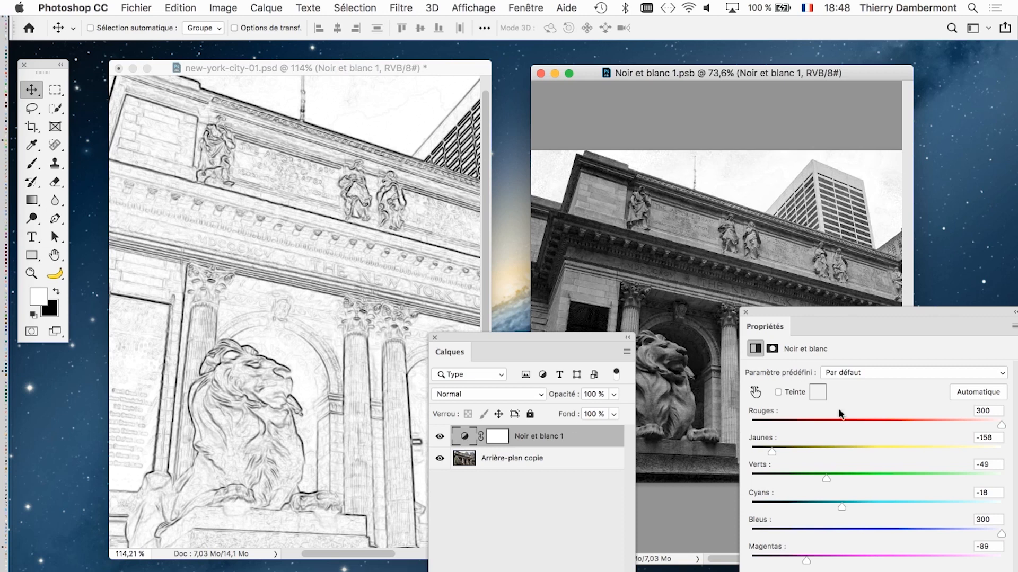
pyautogui.moveTo(851, 424); pyautogui.dragTo(1005, 444)
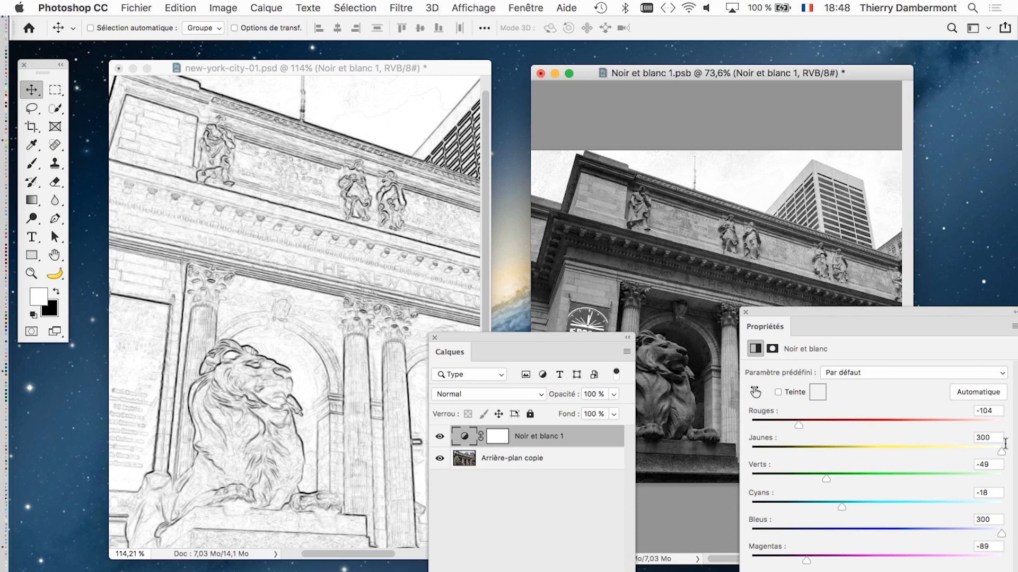
pyautogui.moveTo(948, 424); pyautogui.dragTo(994, 425)
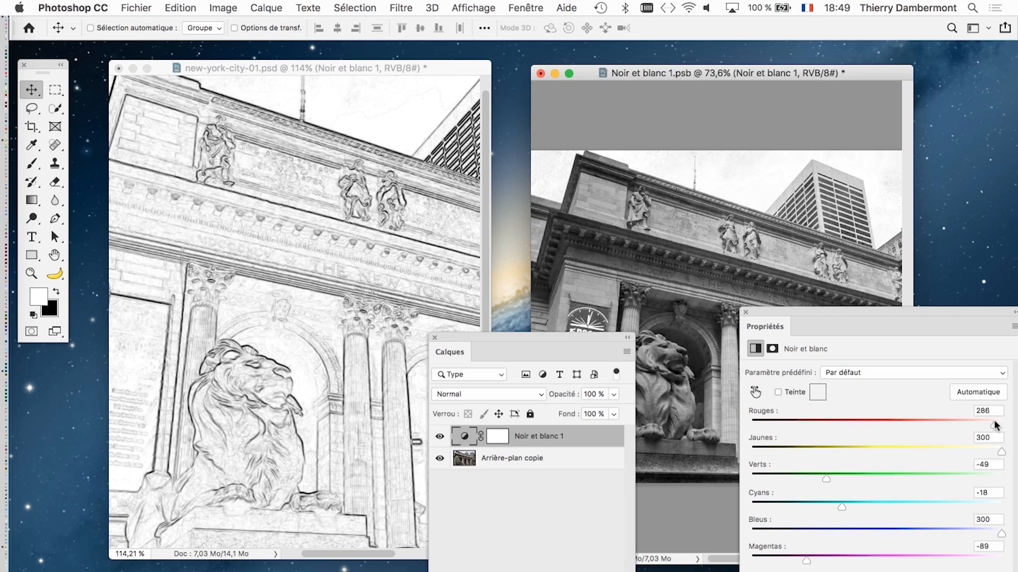
pyautogui.click(140, 8)
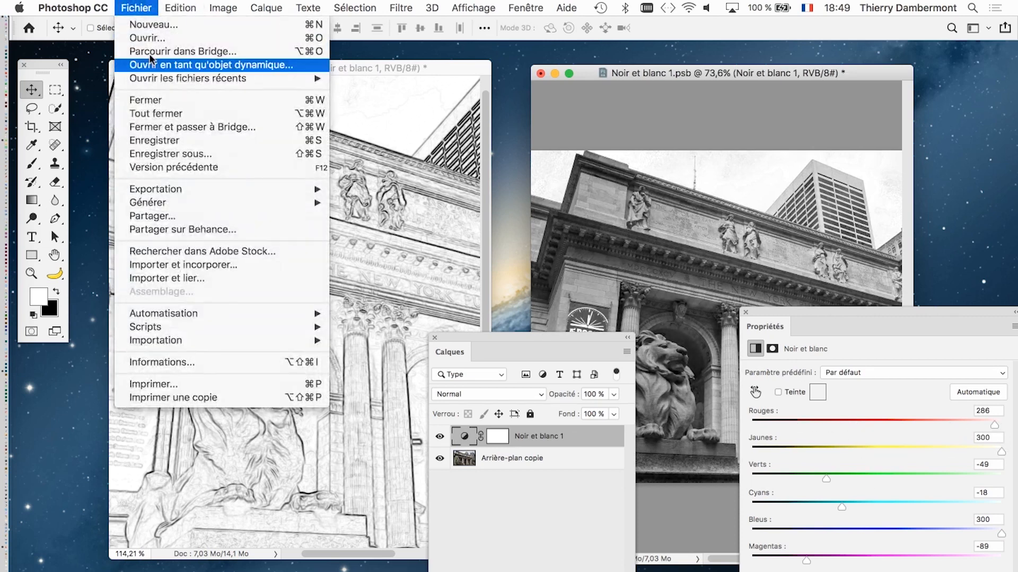
pyautogui.click(178, 142)
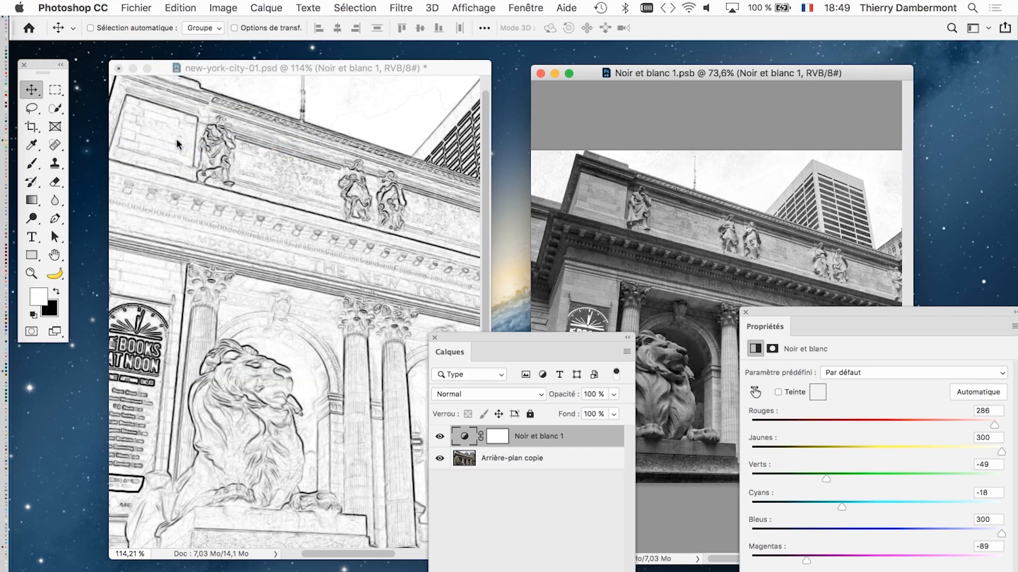
# Check the TemporaryItems storage location of Noir et blanc 1.psb through Save As, and close the smart object's document
pyautogui.moveTo(505, 344); pyautogui.dragTo(495, 466)
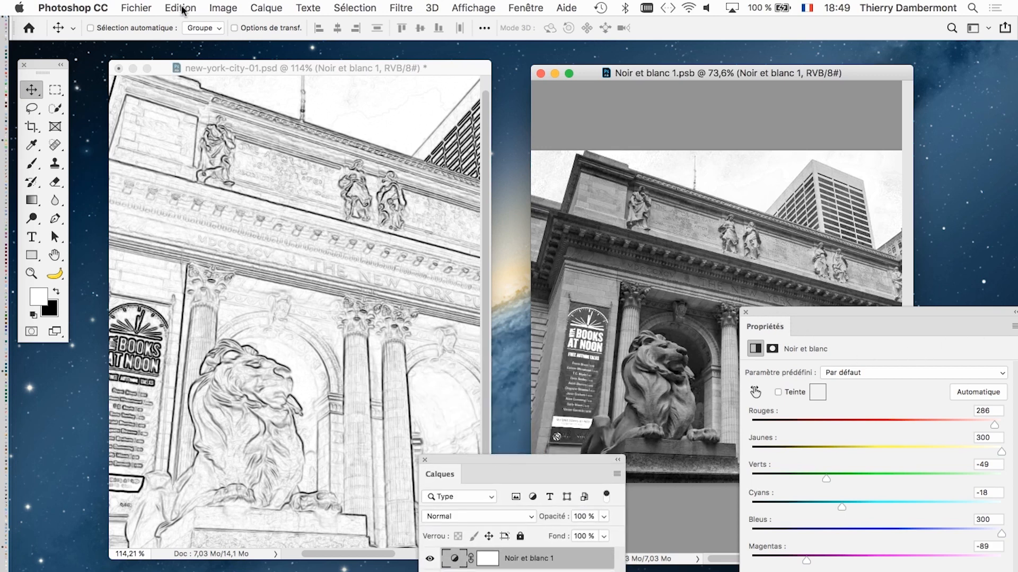
pyautogui.click(136, 8)
pyautogui.click(395, 196)
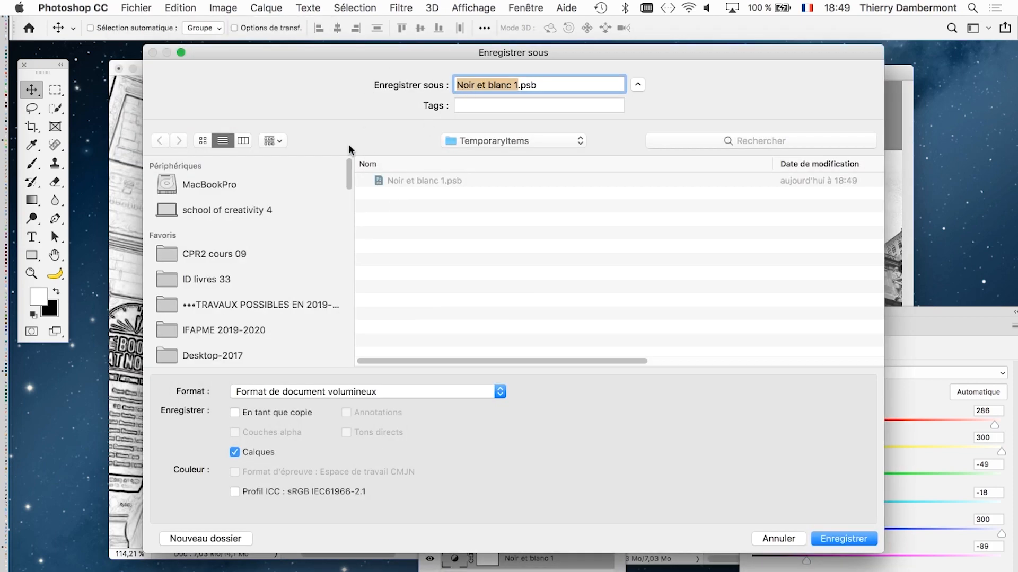
pyautogui.click(846, 535)
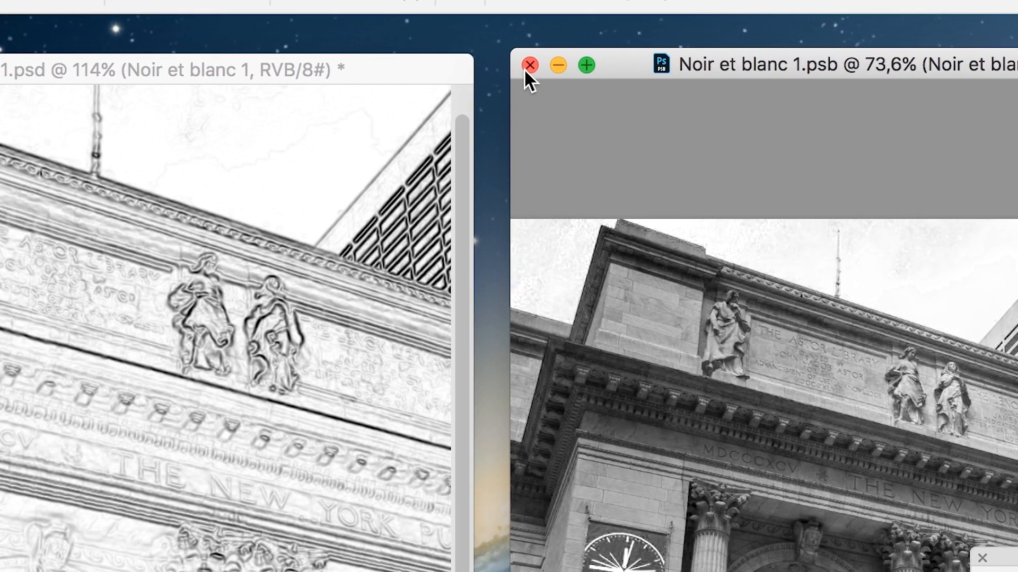
pyautogui.click(528, 67)
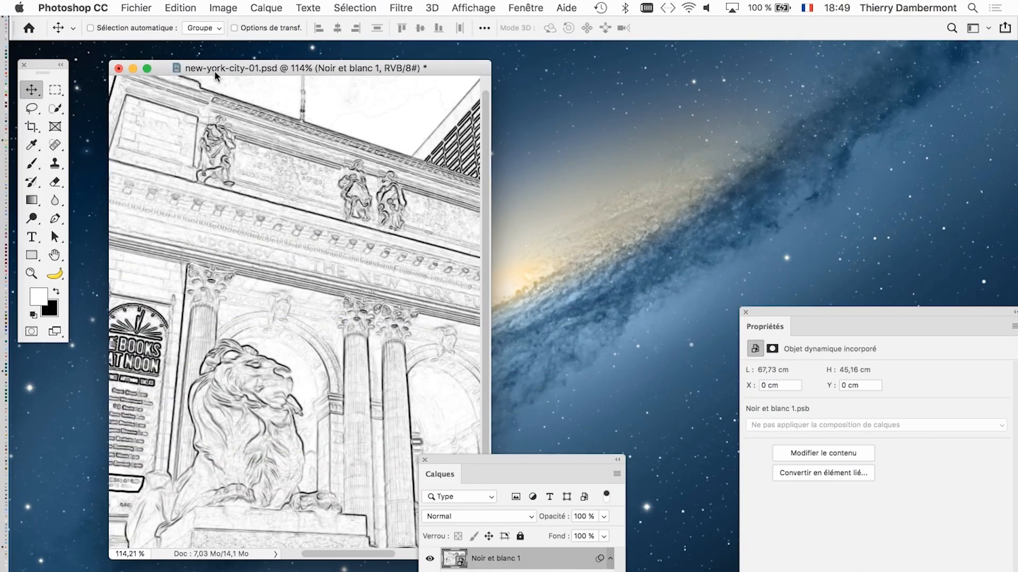
# Save the main document as new-york-city-02.psd in the CPR2 cours 09 folder, in Photoshop format with layers
pyautogui.click(140, 7)
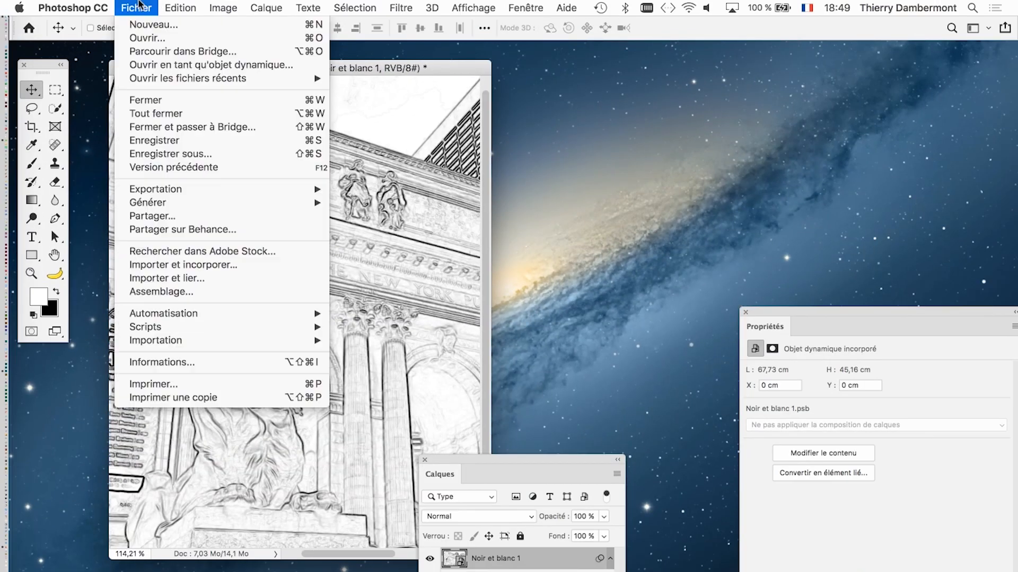
pyautogui.click(177, 153)
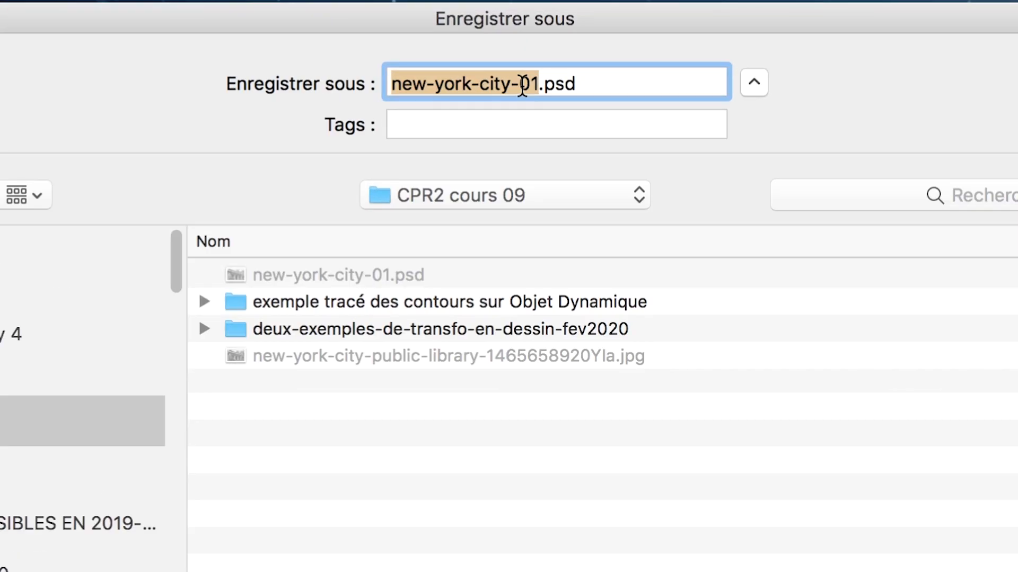
pyautogui.click(522, 86)
pyautogui.press('Delete')
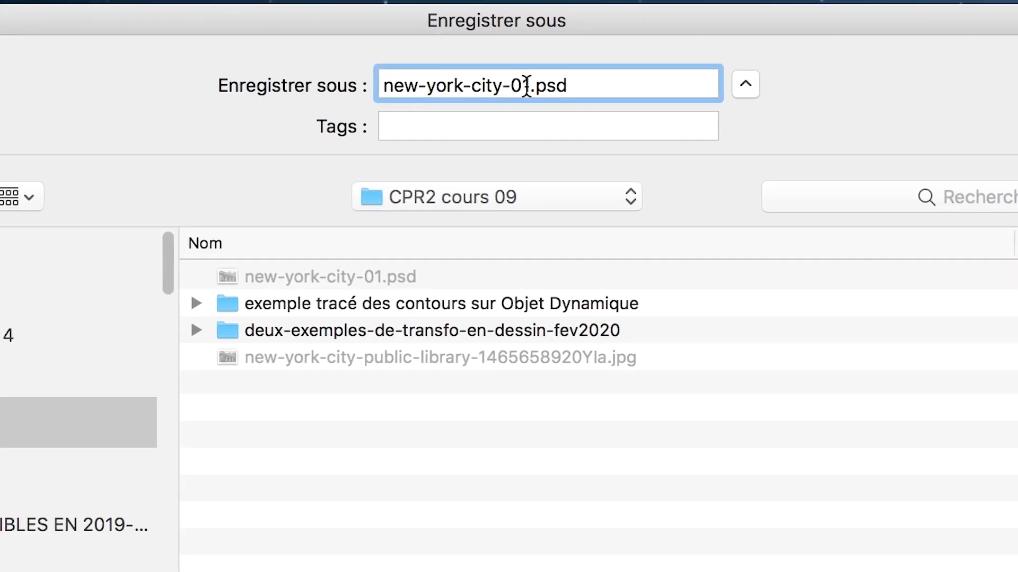
pyautogui.write('2')
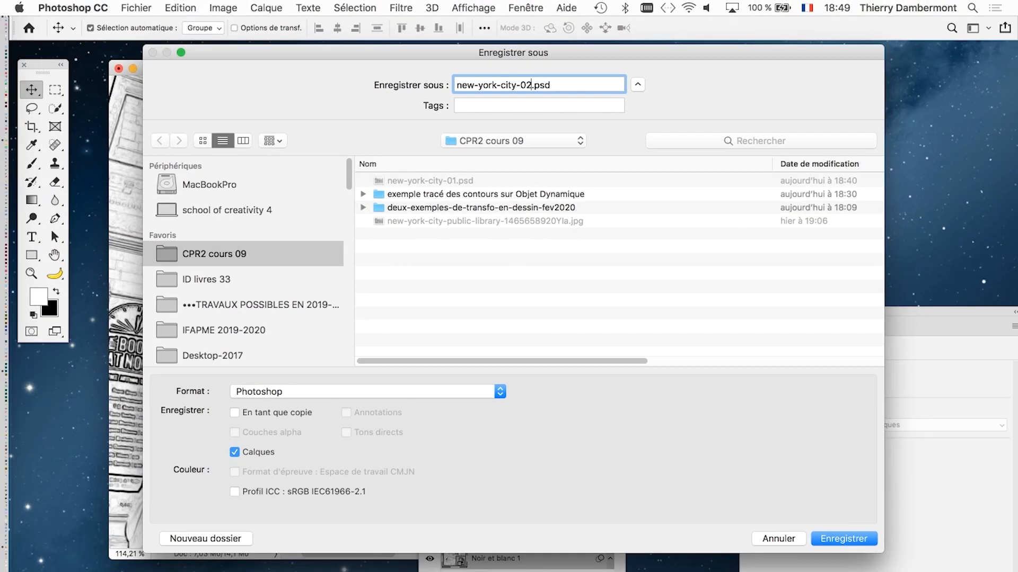
pyautogui.press('Return')
pyautogui.press('Return')
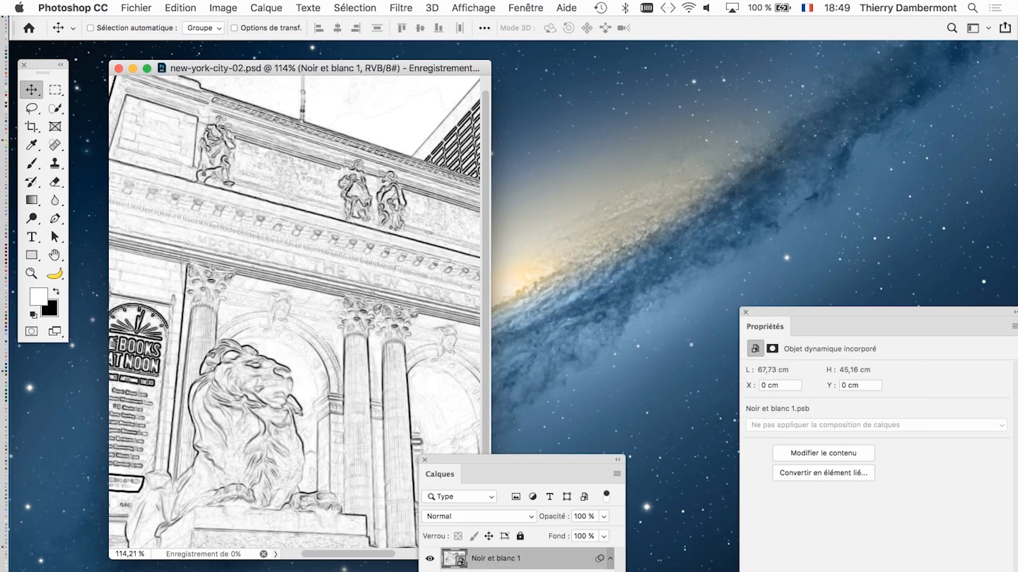